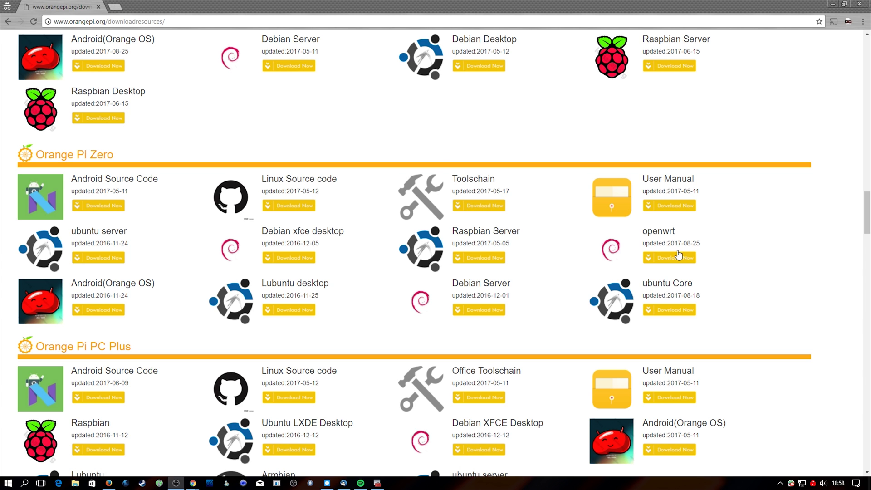
# Step: Open the openwrt download page listed under the Orange Pi Zero section
pyautogui.moveTo(74, 159); pyautogui.dragTo(130, 158)
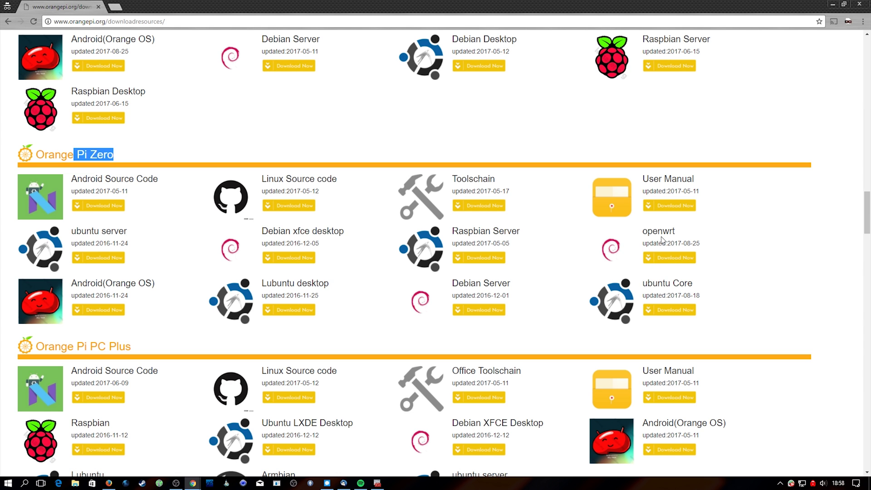
pyautogui.click(670, 256)
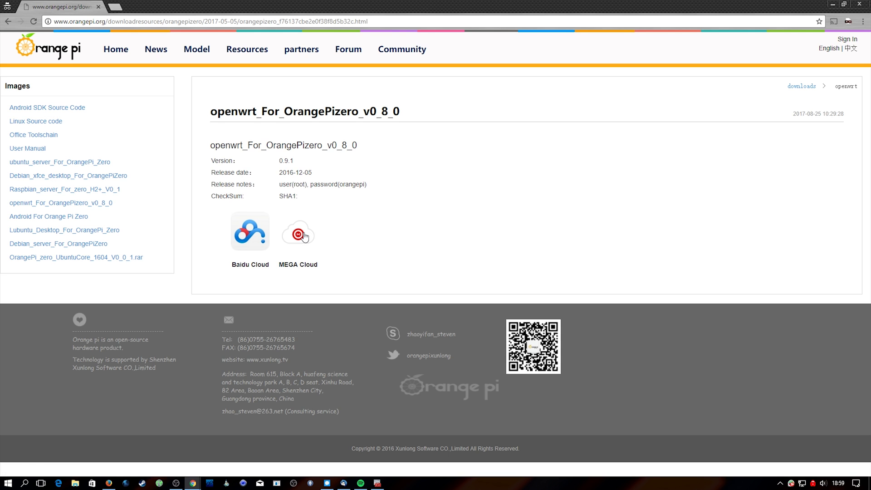
# Step: Download openwrt_For_OrangePizero_v0_8_0.rar from MEGA Cloud via Standard Download
pyautogui.click(304, 238)
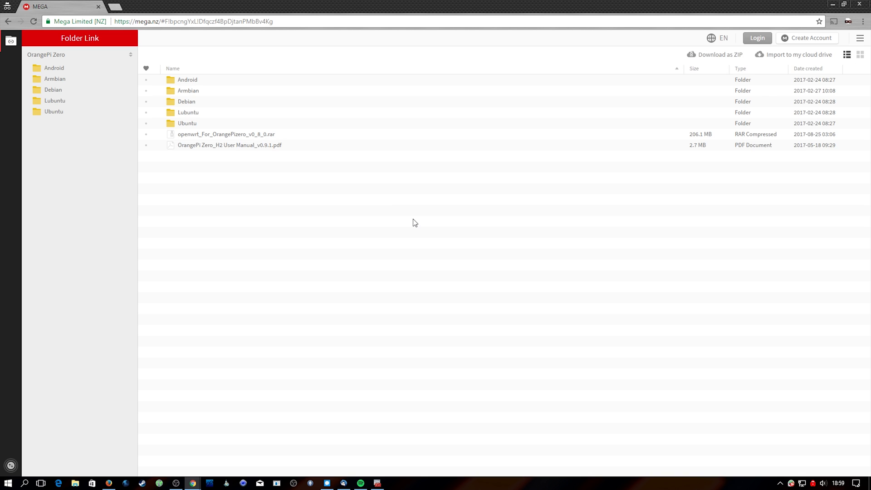
pyautogui.click(253, 135)
pyautogui.rightClick(253, 135)
pyautogui.moveTo(294, 164)
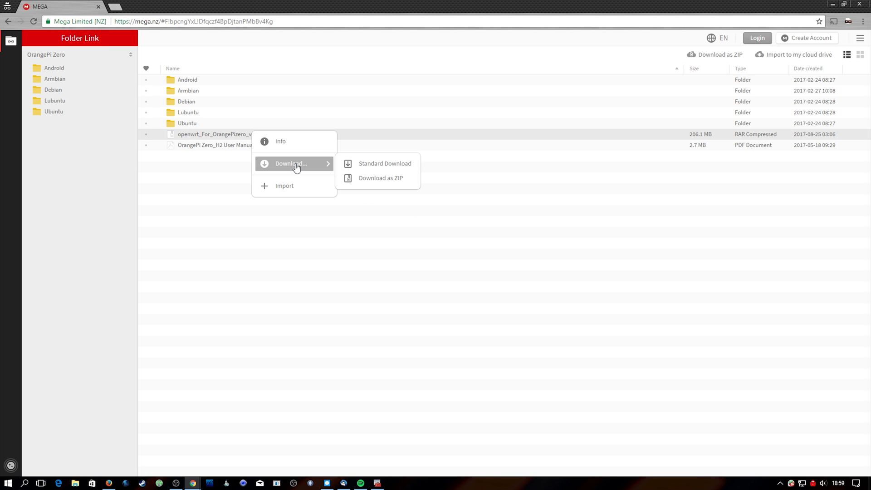
pyautogui.click(388, 169)
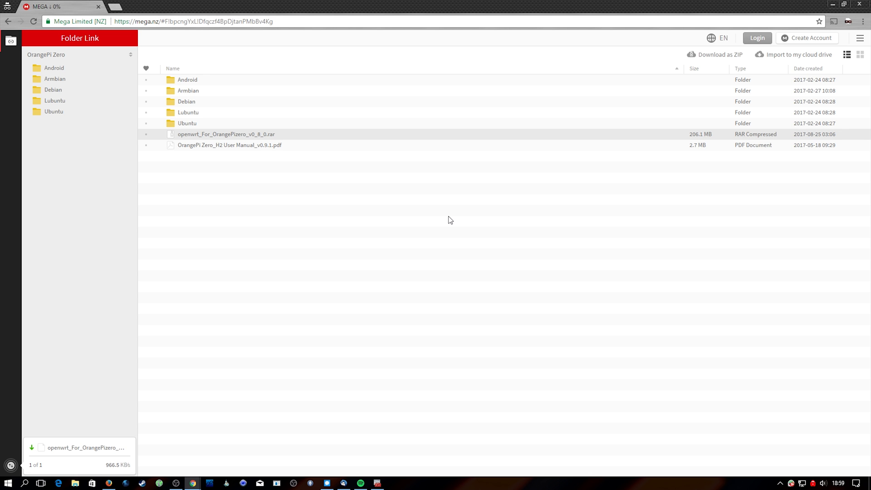
# Step: Open the inner .img.xz to reach the openwrt .img and close the WinRAR licence reminder
pyautogui.moveTo(402, 72); pyautogui.dragTo(461, 122)
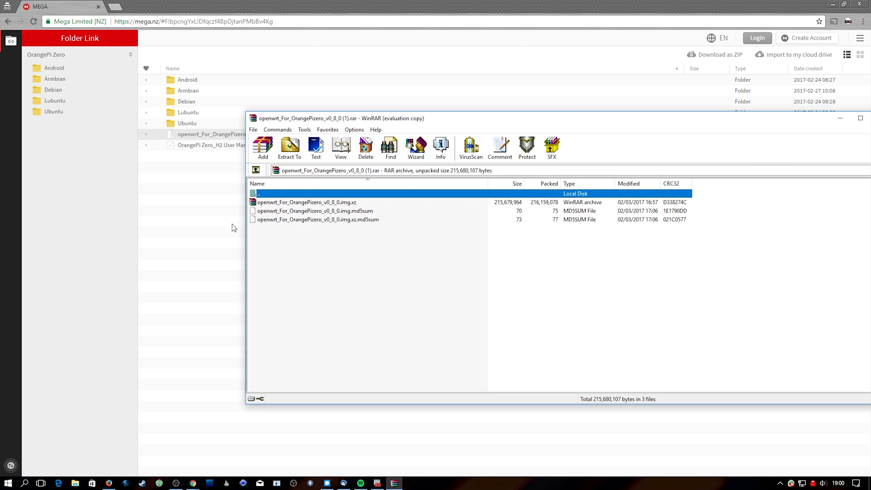
pyautogui.doubleClick(348, 203)
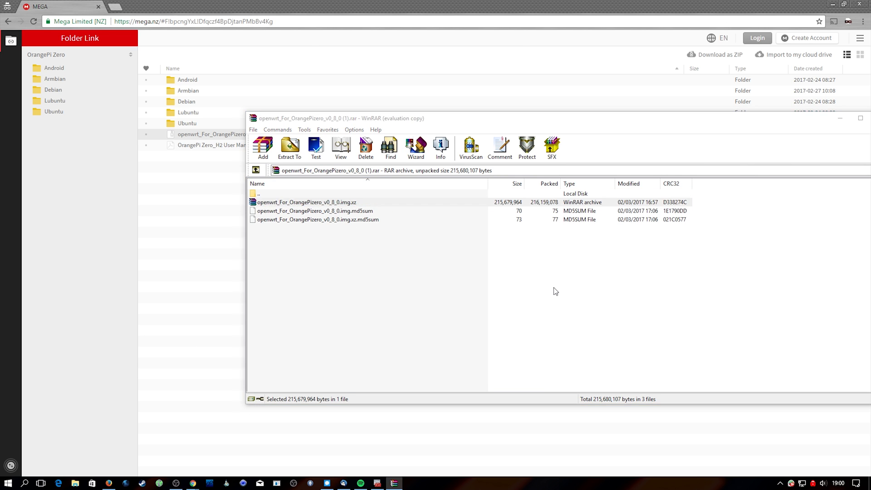
pyautogui.click(291, 155)
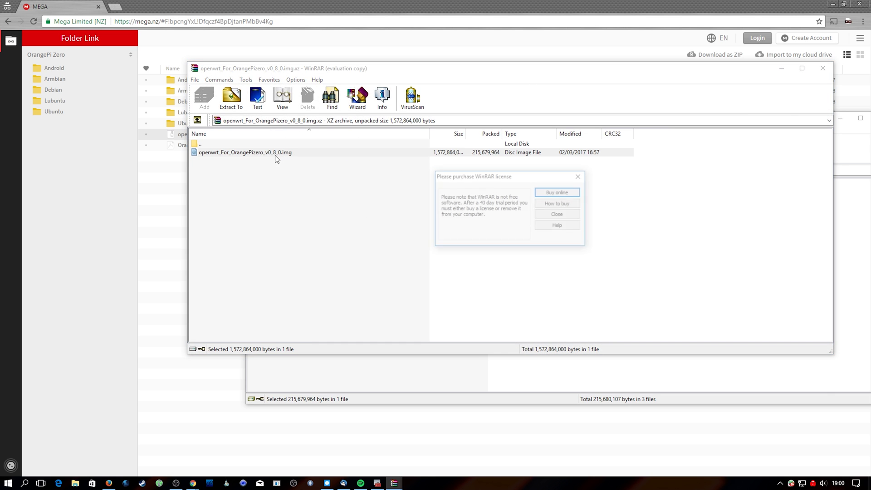
pyautogui.click(578, 178)
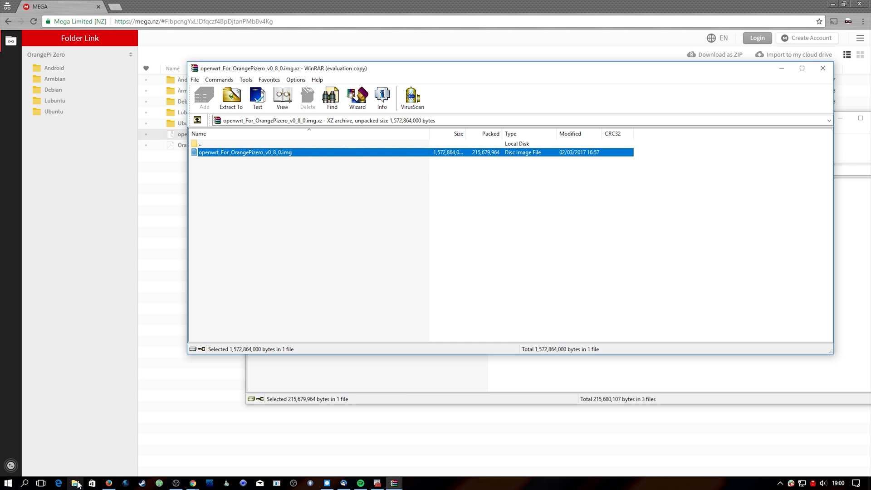
pyautogui.click(524, 398)
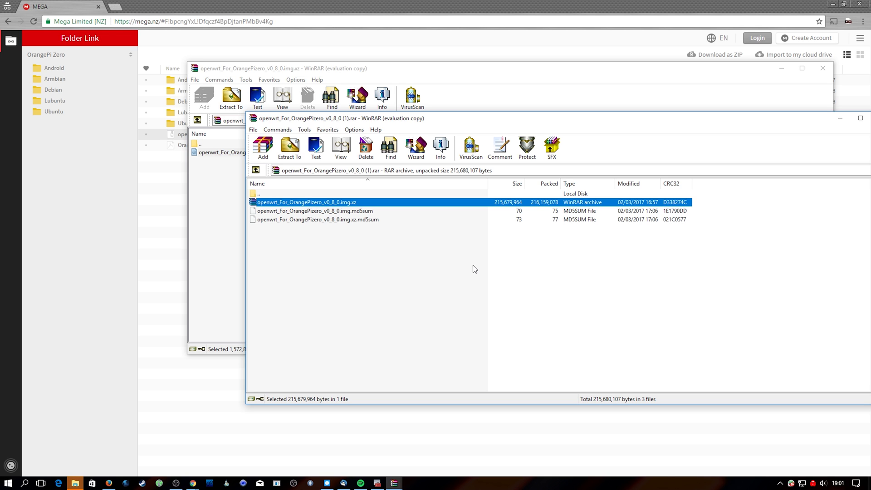
# Step: Search the Start menu for 'win32' to launch Win32 Disk Imager
pyautogui.press('super')
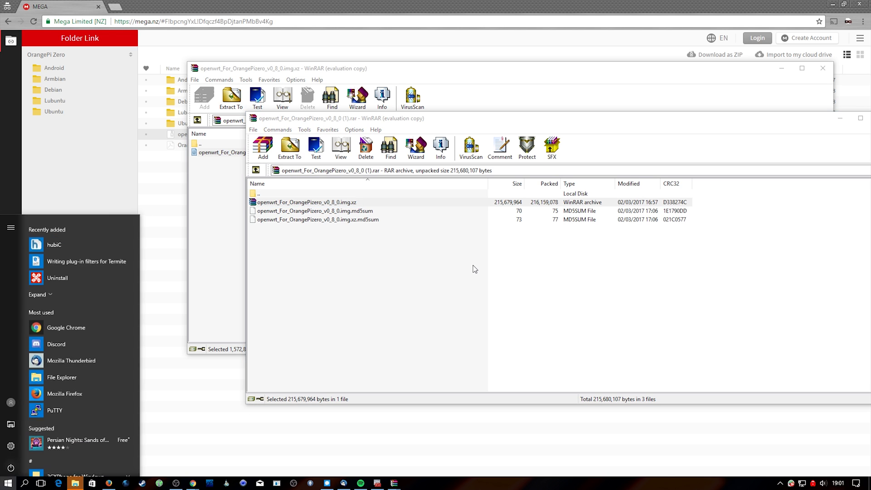
pyautogui.write('win32')
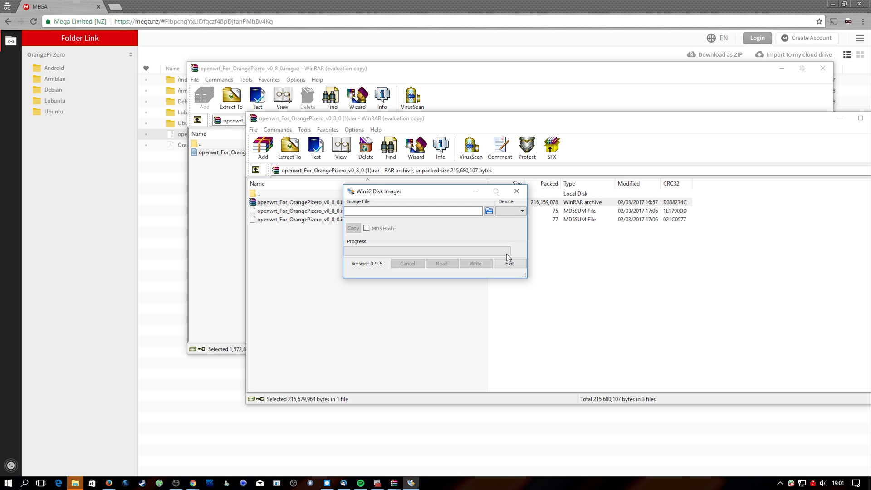
# Step: Load openwrt_For_OrangePizero_v0_8_0.img from the 1TB HDD (R:) into Win32 Disk Imager
pyautogui.moveTo(425, 192); pyautogui.dragTo(516, 233)
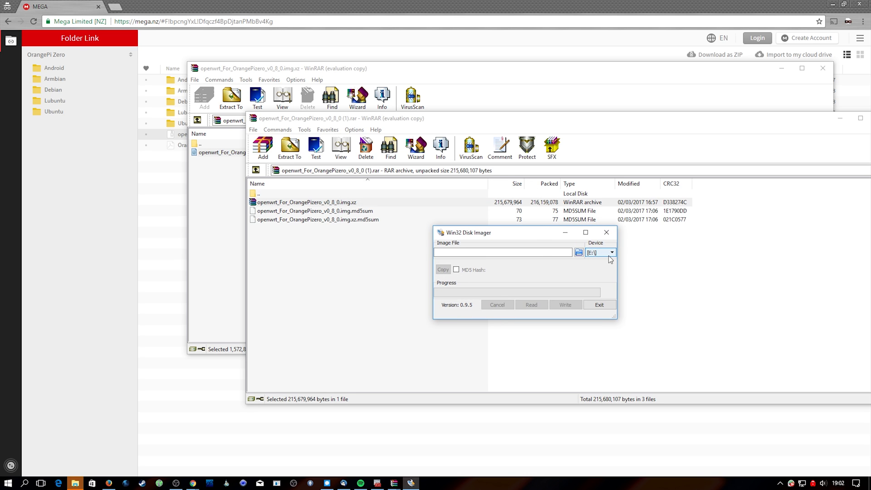
pyautogui.click(579, 253)
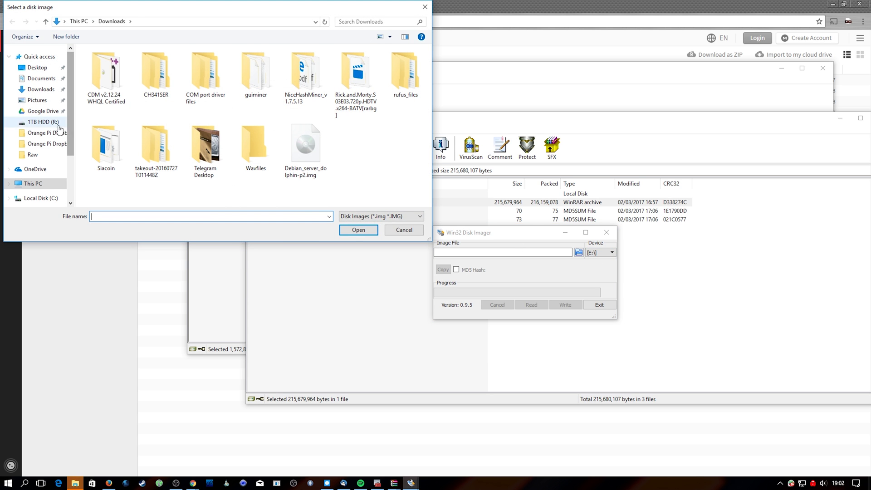
pyautogui.click(41, 122)
pyautogui.scroll(2, 231, 158)
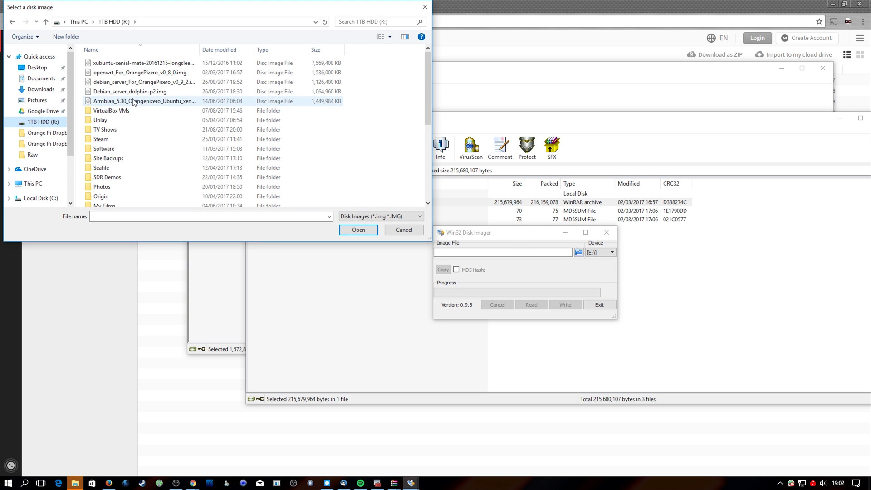
pyautogui.click(141, 72)
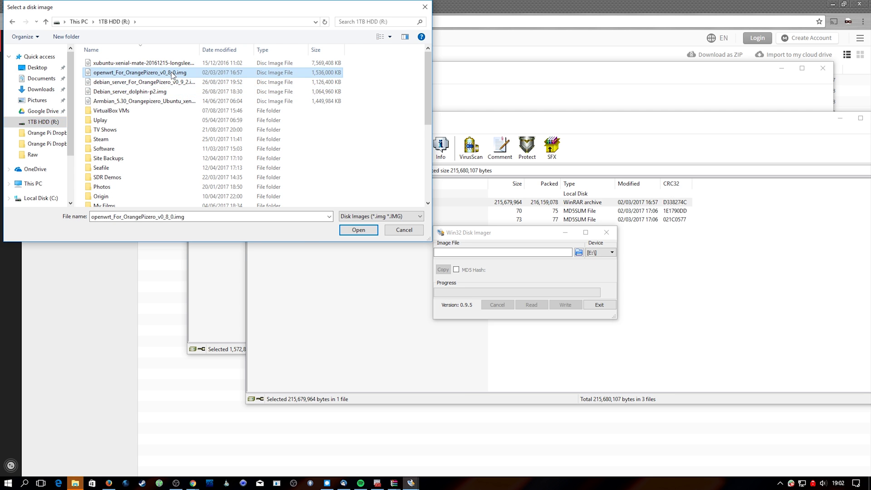
pyautogui.doubleClick(173, 74)
# Step: Write the image to the E: card, confirming the overwrite
pyautogui.click(410, 483)
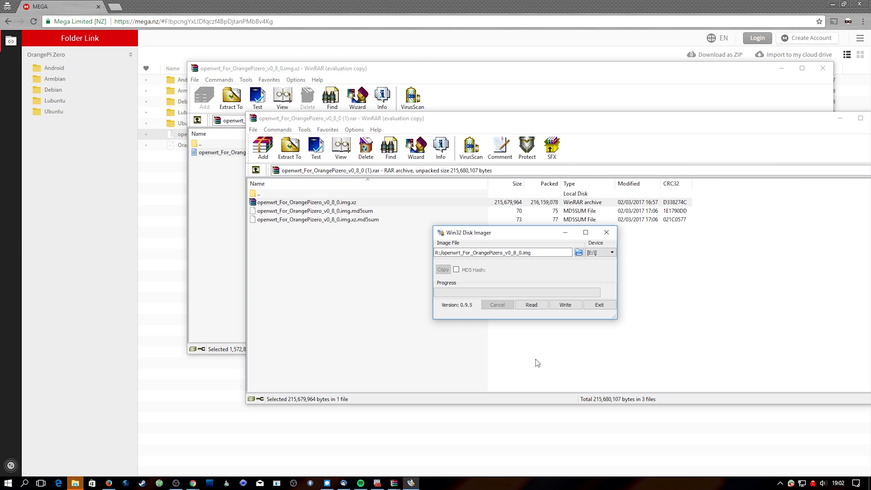
pyautogui.click(568, 306)
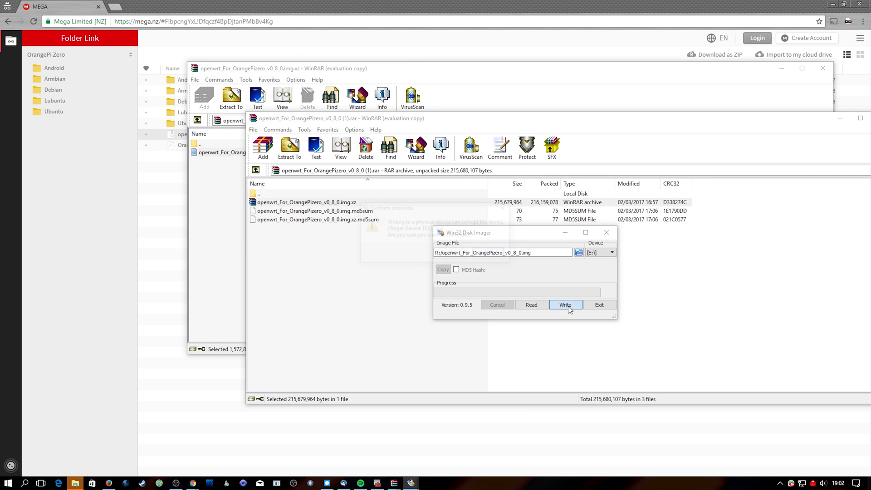
pyautogui.click(444, 256)
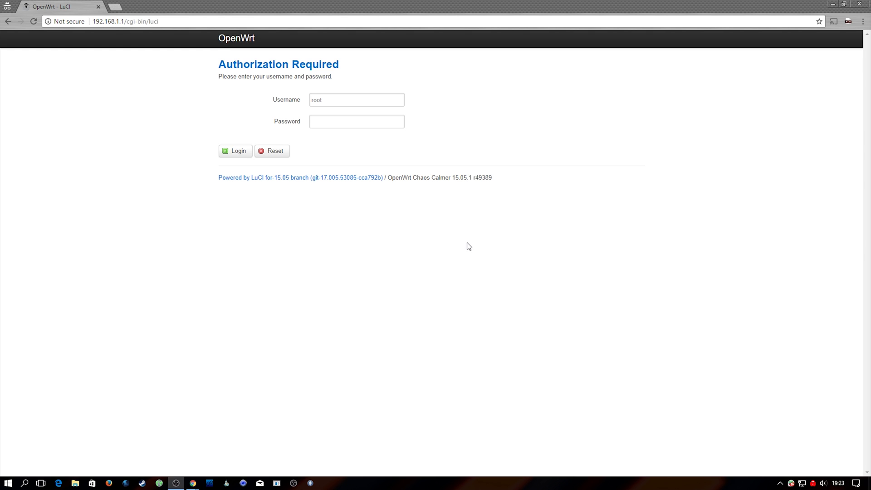
# Step: Log in to LuCI as root with the router password
pyautogui.click(373, 125)
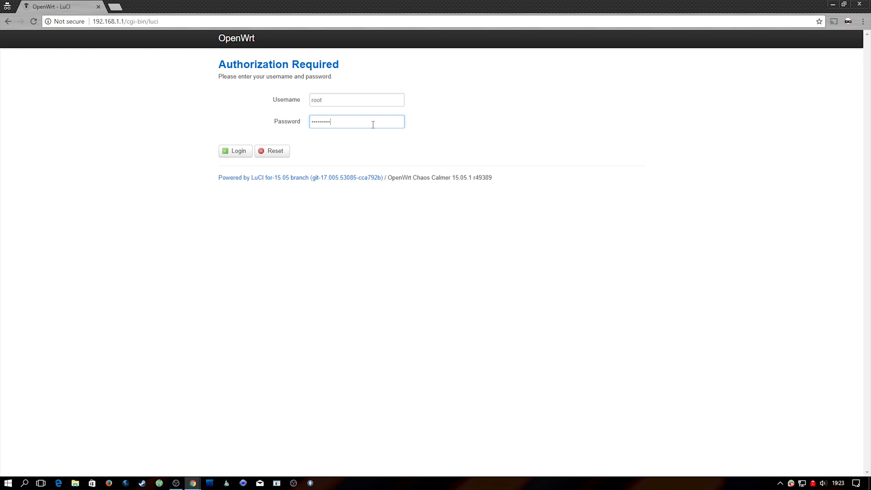
pyautogui.hotkey('ctrl', 'a')
pyautogui.write('********')
pyautogui.press('Return')
# Step: Remove the existing wireless network from the Wi-Fi page
pyautogui.moveTo(376, 45)
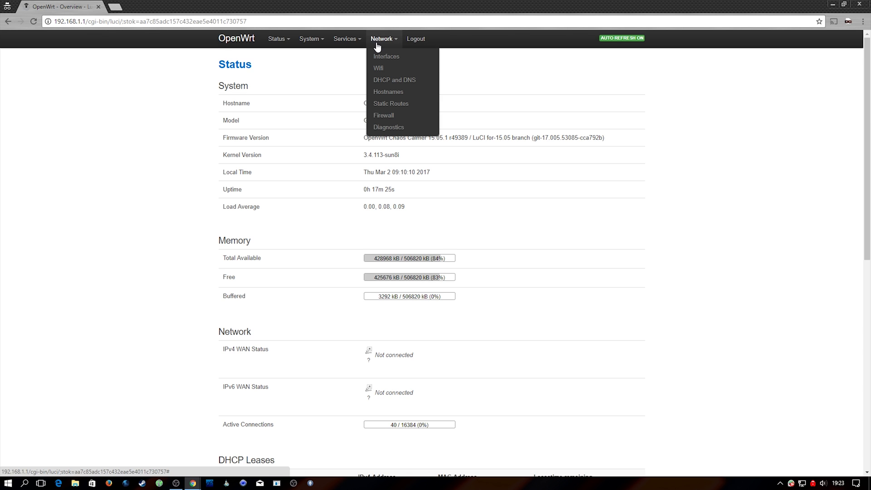
pyautogui.click(384, 70)
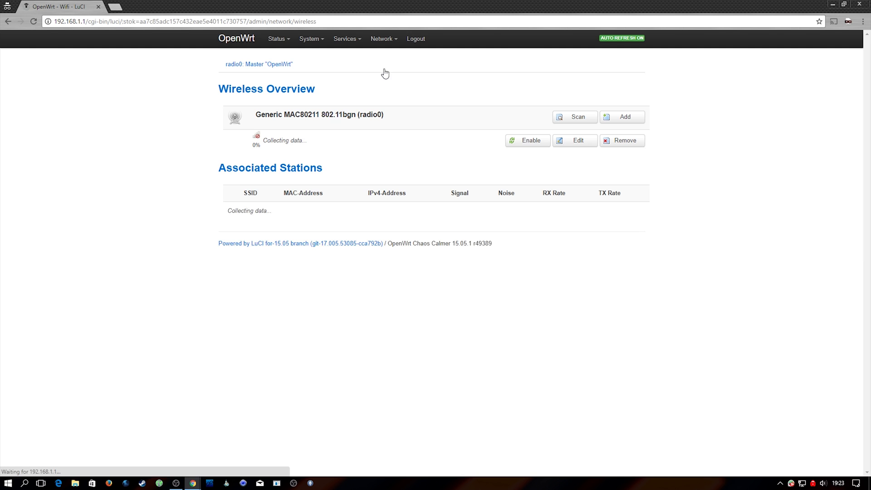
pyautogui.click(616, 144)
pyautogui.click(480, 82)
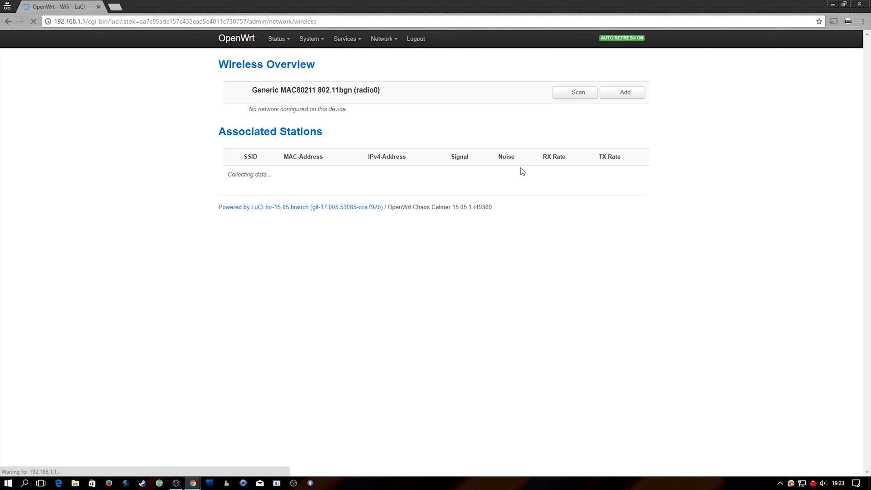
# Step: Scan for nearby networks and compare the DemmSec entries on channels 4 and 11
pyautogui.click(577, 94)
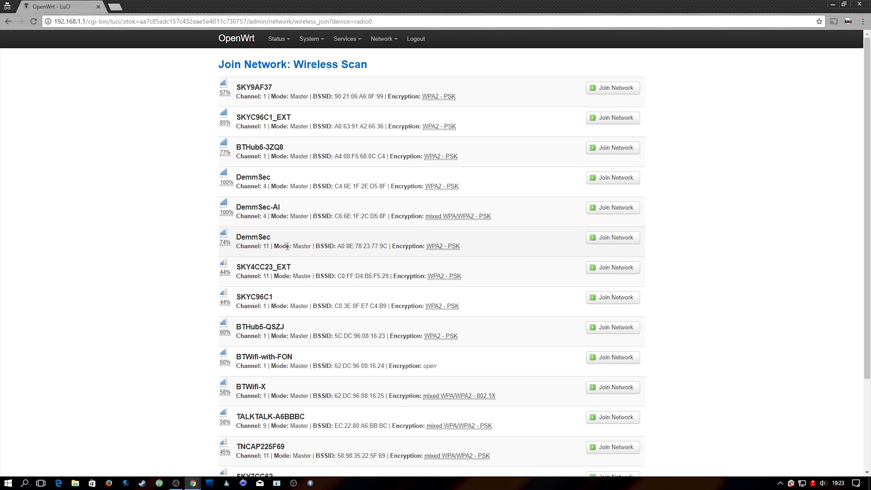
pyautogui.moveTo(258, 246); pyautogui.dragTo(382, 246)
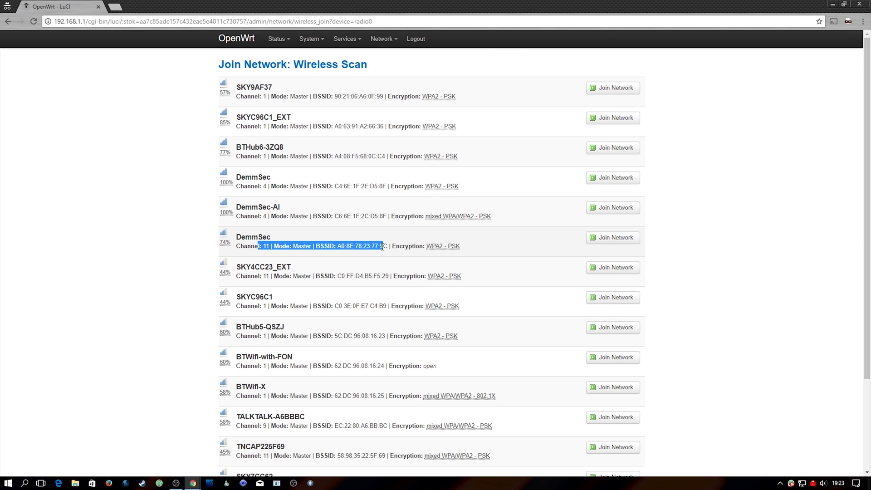
pyautogui.moveTo(267, 186); pyautogui.dragTo(414, 188)
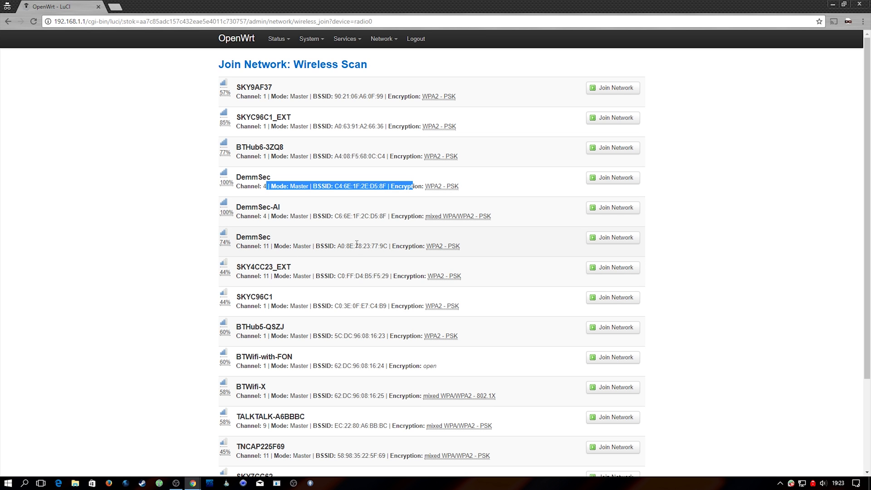
pyautogui.moveTo(264, 246); pyautogui.dragTo(399, 239)
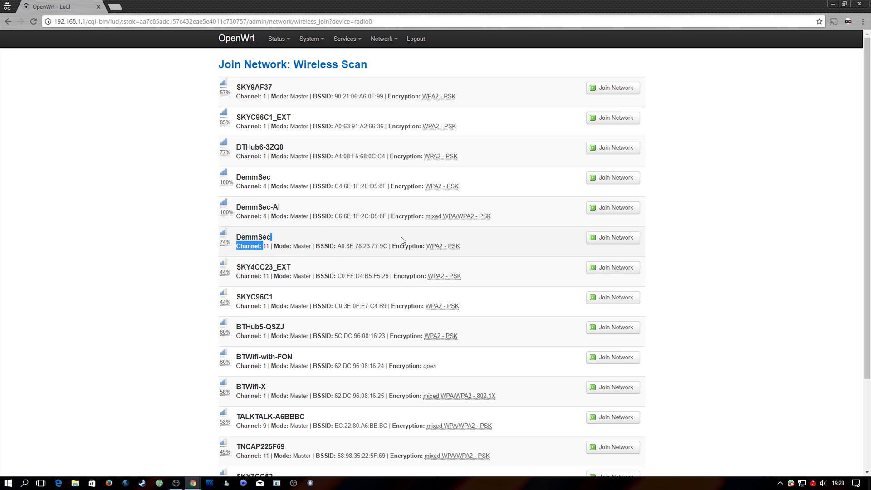
# Step: Join the channel-11 DemmSec network in the lan zone, entering its WPA passphrase
pyautogui.click(605, 239)
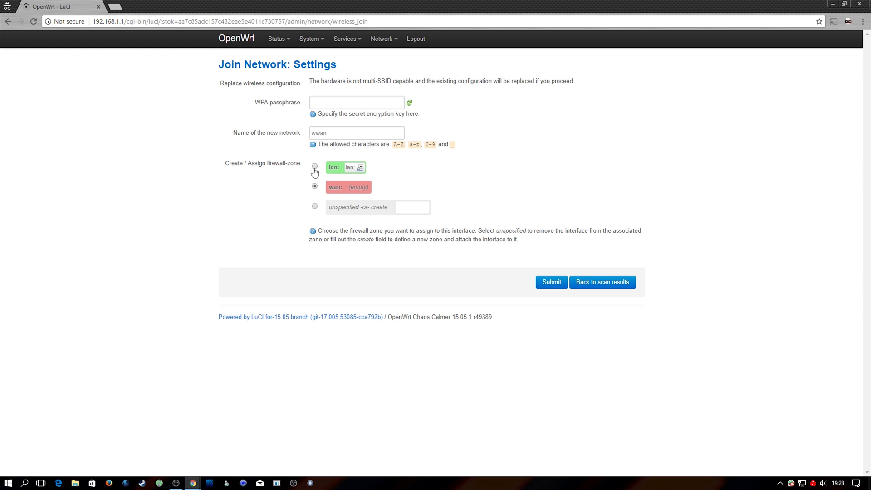
pyautogui.click(315, 167)
pyautogui.click(334, 107)
pyautogui.write('•••••••••••••')
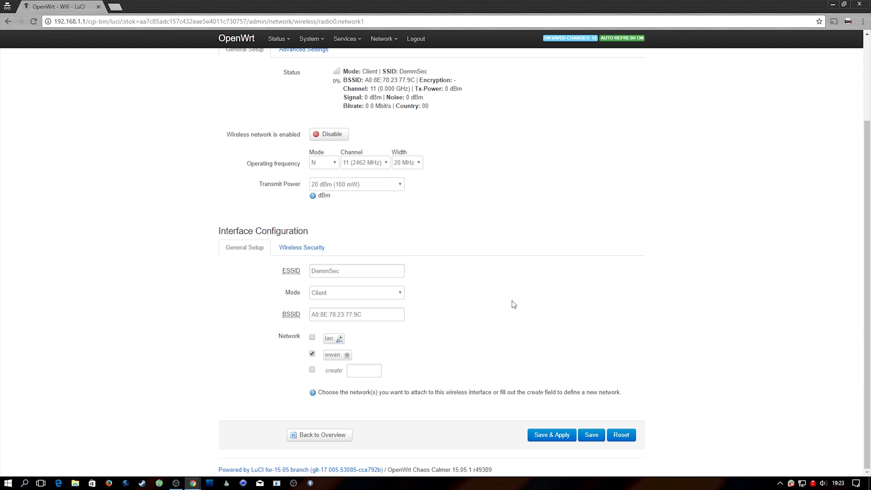
# Step: Attach the client to lan instead of wwan and save and apply
pyautogui.click(312, 339)
pyautogui.click(313, 355)
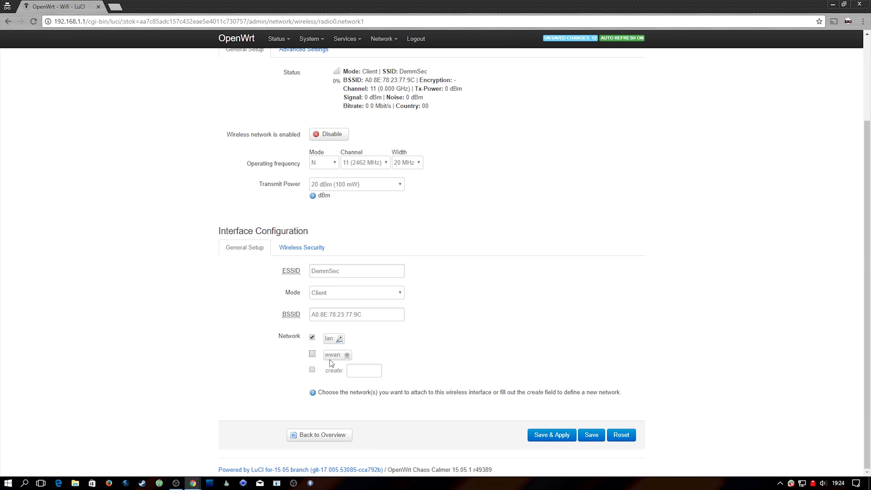
pyautogui.click(537, 436)
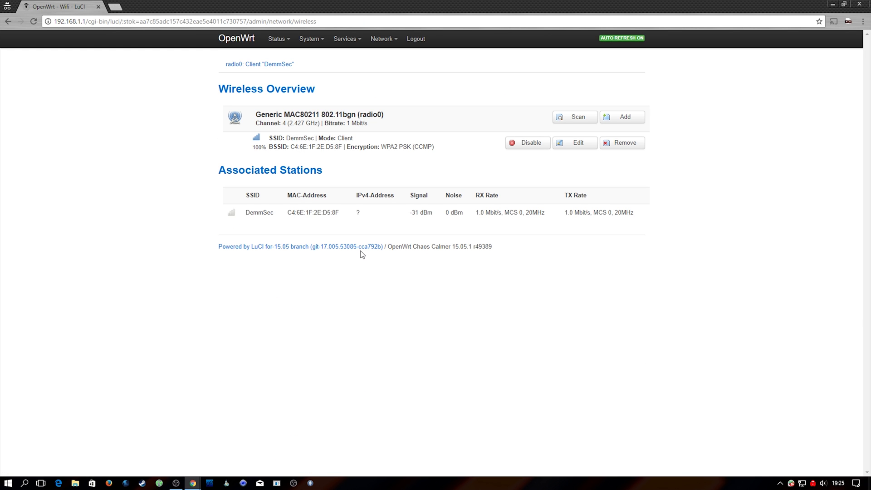
# Step: Add a second wireless network with ESSID DemmSec attached to lan
pyautogui.moveTo(377, 147)
pyautogui.mouseDown()
pyautogui.moveTo(397, 147)
pyautogui.moveTo(241, 138)
pyautogui.moveTo(376, 147)
pyautogui.mouseUp()
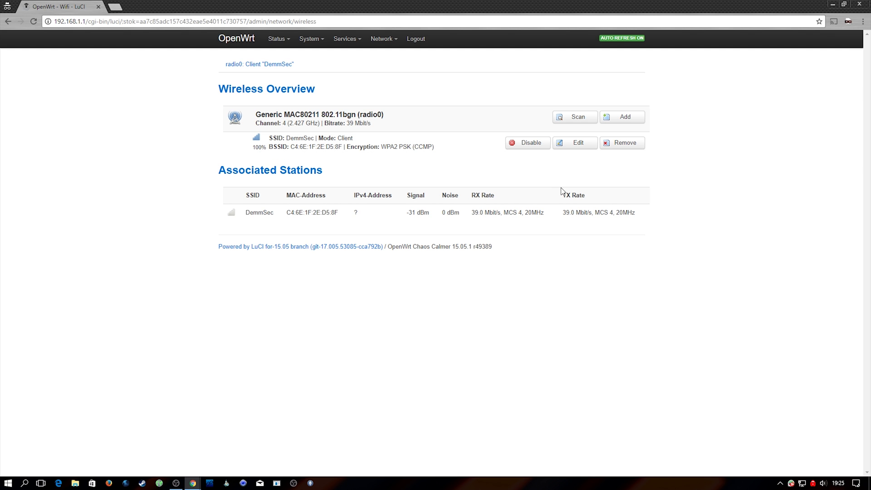
pyautogui.click(634, 119)
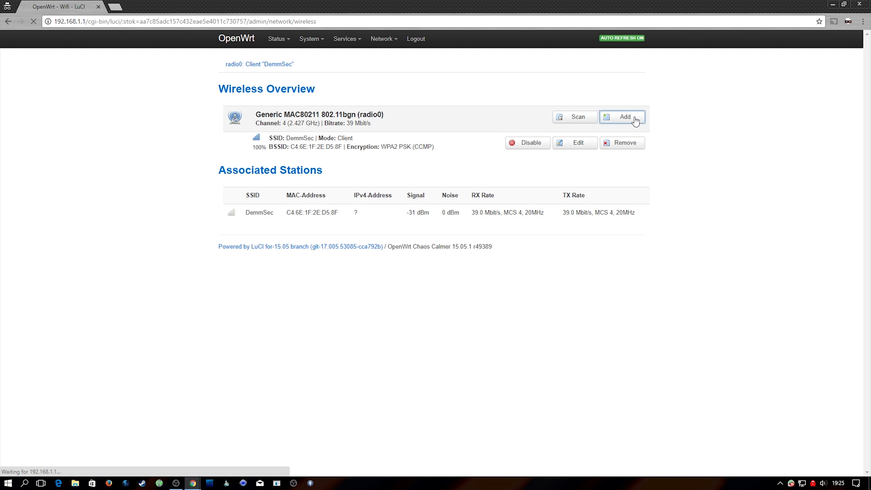
pyautogui.scroll(-2, 409, 205)
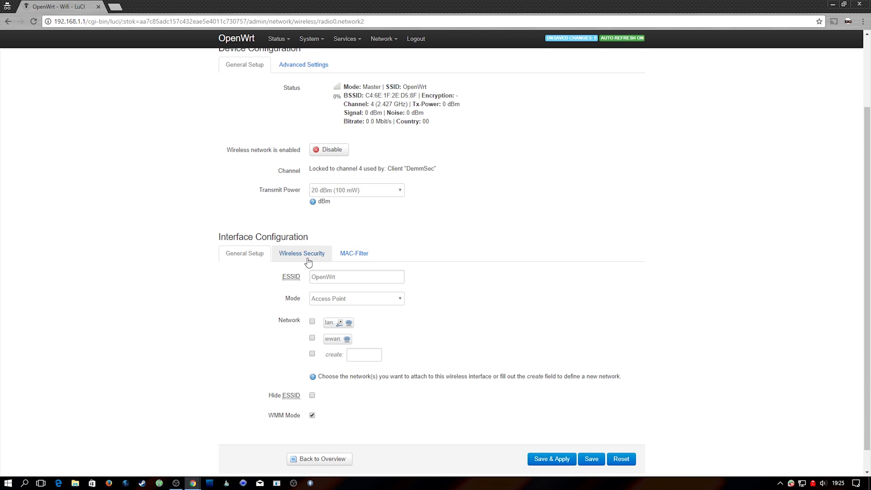
pyautogui.moveTo(335, 277); pyautogui.dragTo(293, 268)
pyautogui.write('De')
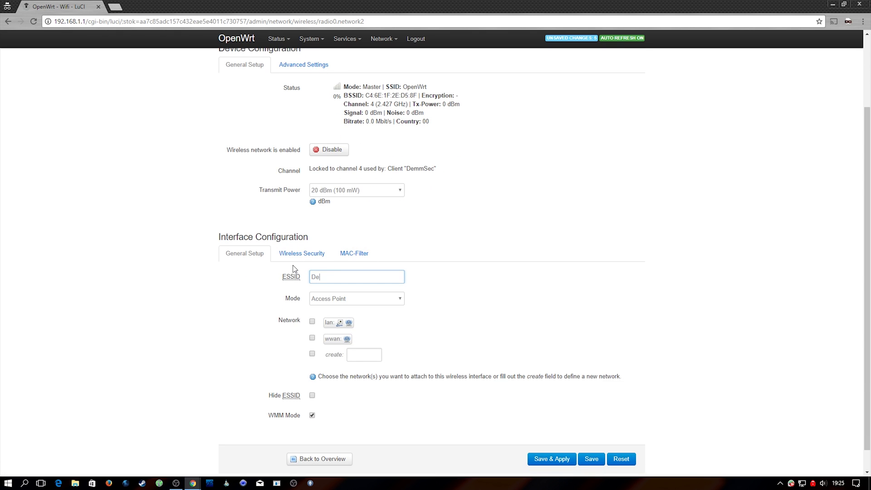
pyautogui.write('mmSec')
pyautogui.click(312, 321)
# Step: Secure the access point with WPA2-PSK and a key, then save and apply
pyautogui.click(306, 254)
pyautogui.click(357, 367)
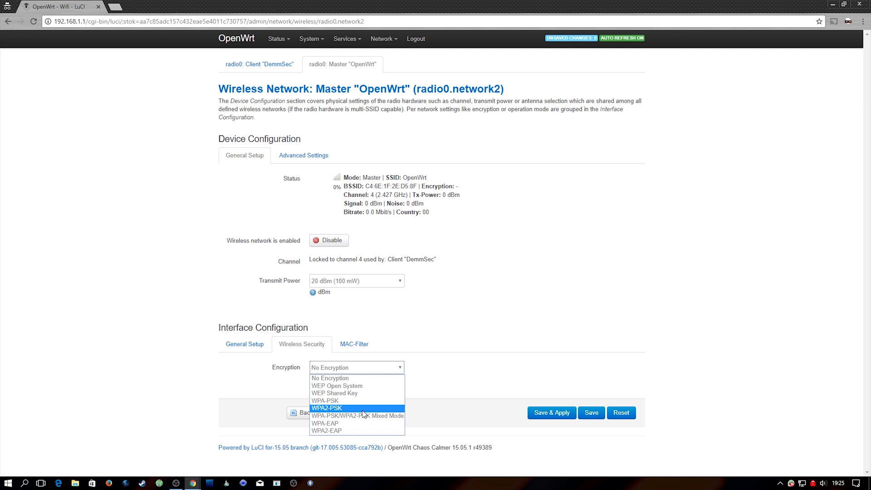
pyautogui.click(365, 407)
pyautogui.scroll(-1, 365, 407)
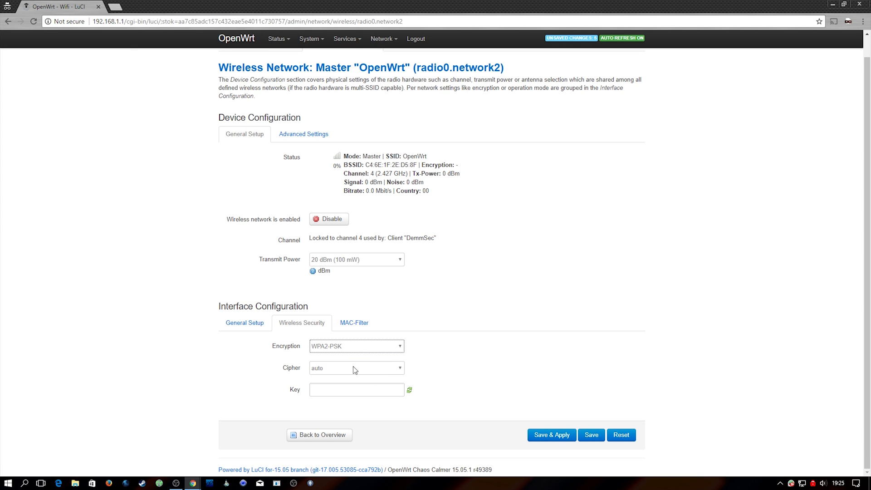
pyautogui.click(357, 391)
pyautogui.write('••••••••')
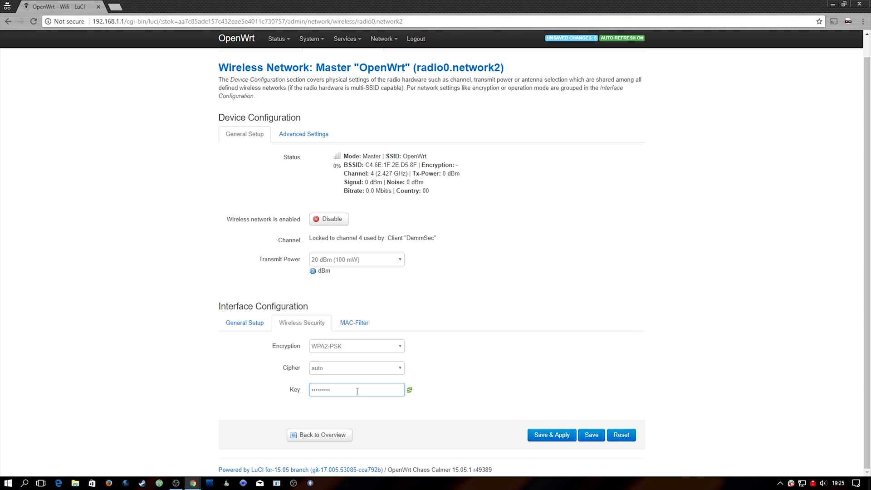
pyautogui.hotkey('ctrl', 'a')
pyautogui.write('•••••••••••')
pyautogui.click(564, 436)
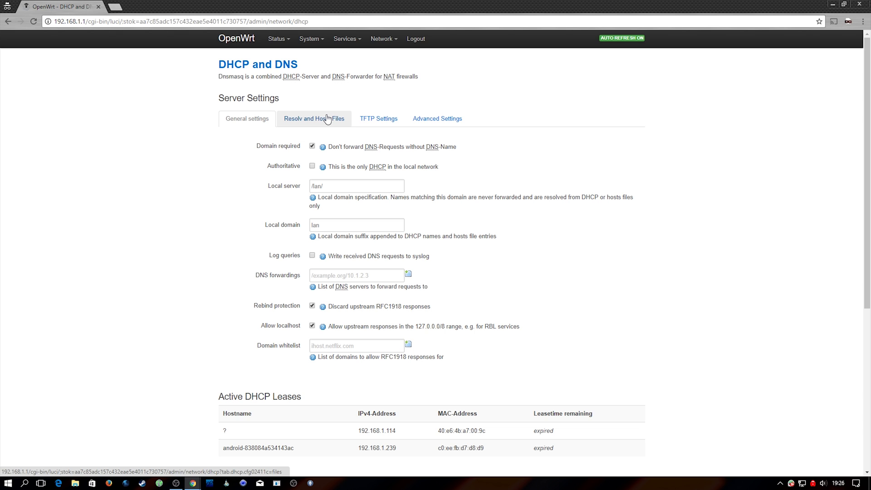
# Step: Bring up the Network menu to head for Interfaces
pyautogui.moveTo(384, 39)
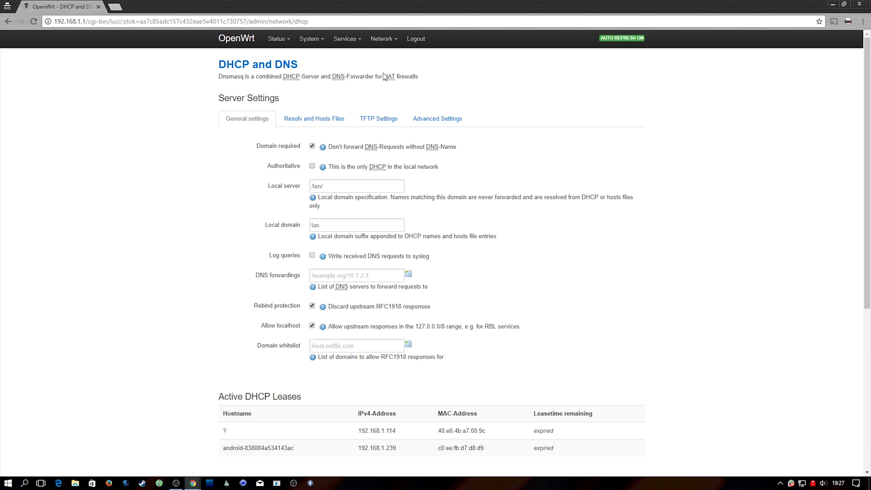
# Step: Review the LAN interface's static address 192.168.1.1, netmask 255.255.255.0, and its disabled DHCP server
pyautogui.click(393, 58)
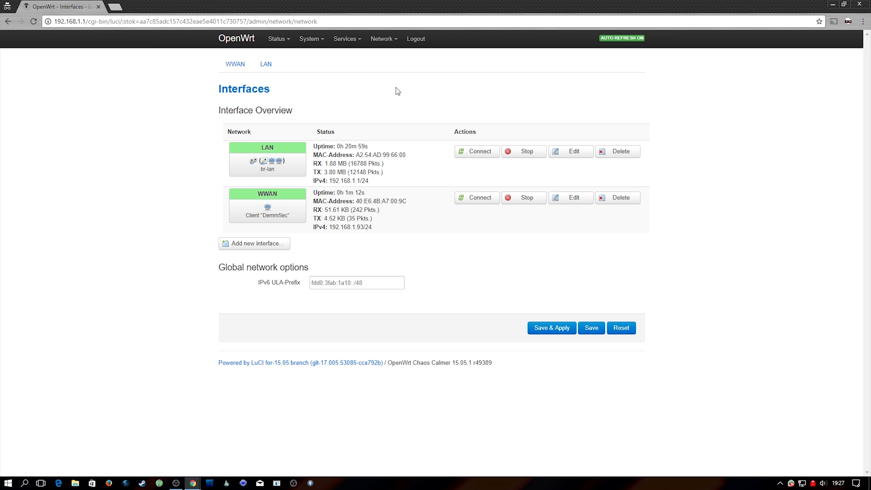
pyautogui.click(573, 157)
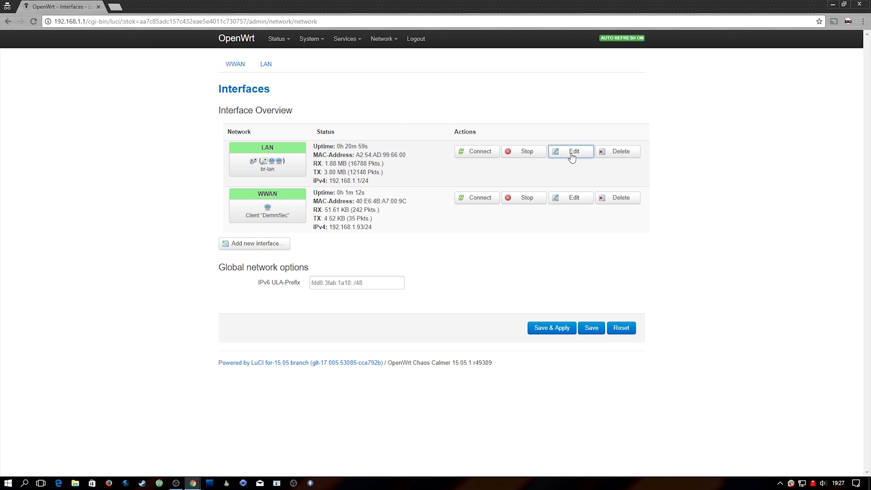
pyautogui.scroll(-1, 462, 275)
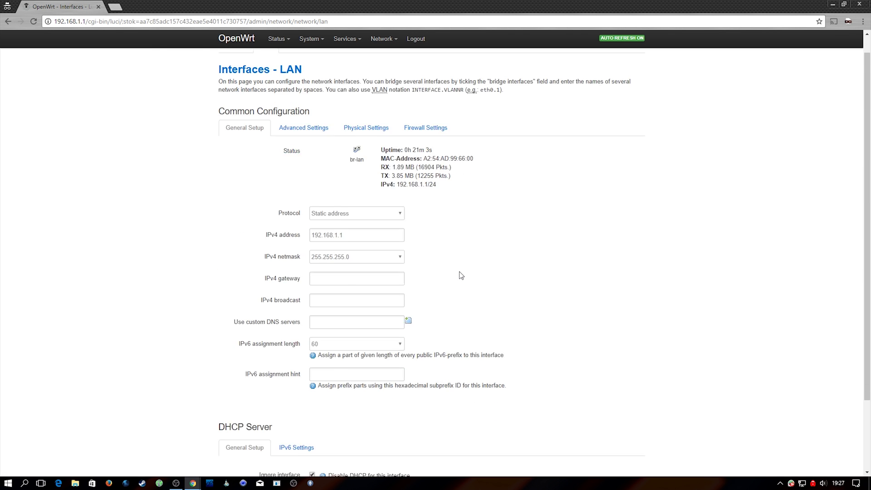
pyautogui.scroll(-2, 461, 275)
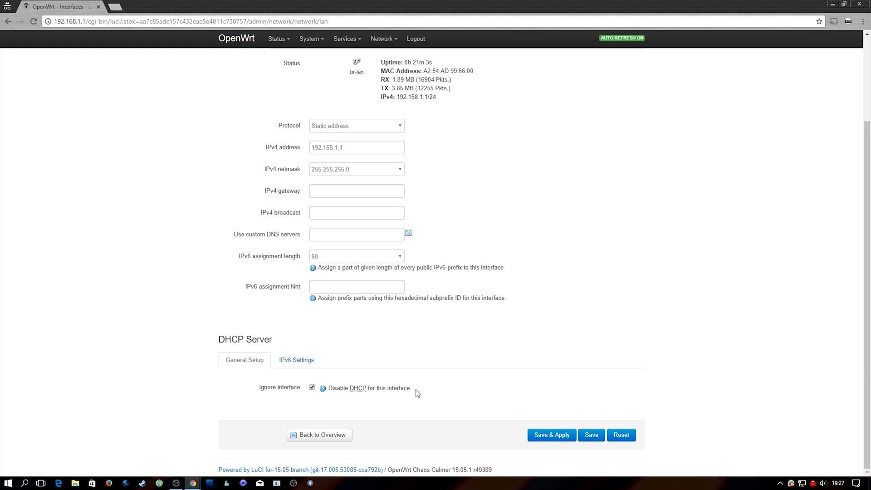
pyautogui.scroll(3, 454, 308)
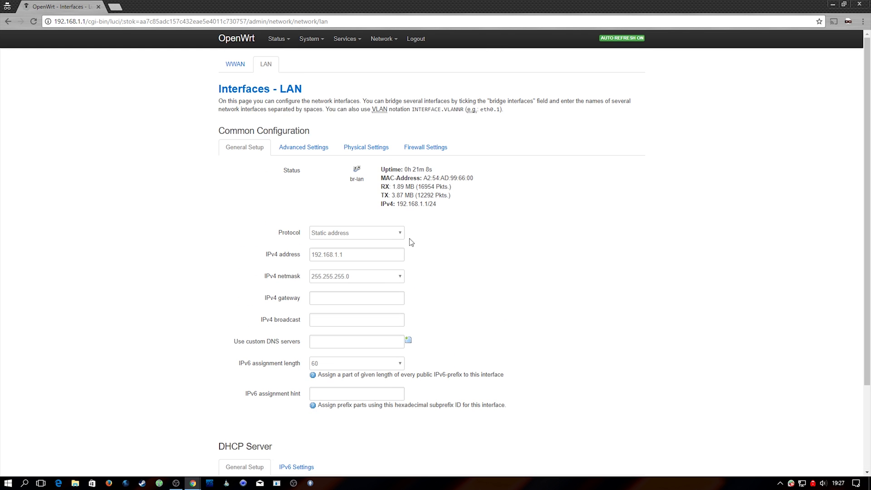
pyautogui.click(246, 43)
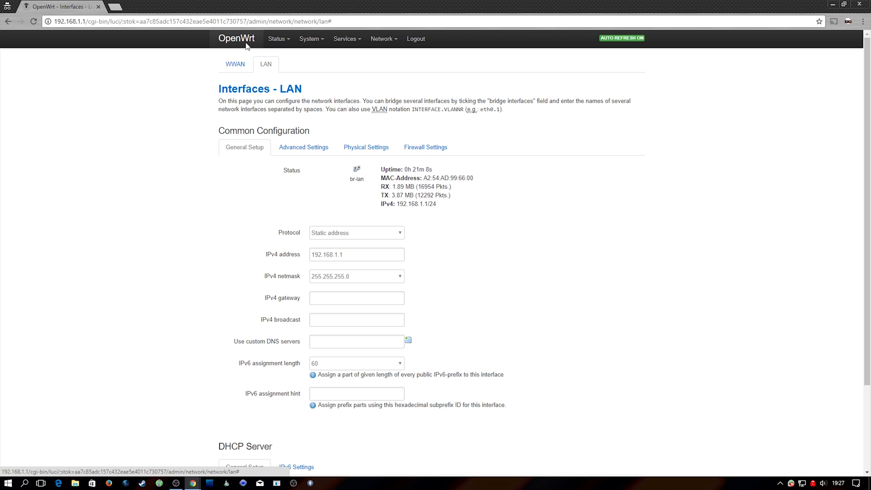